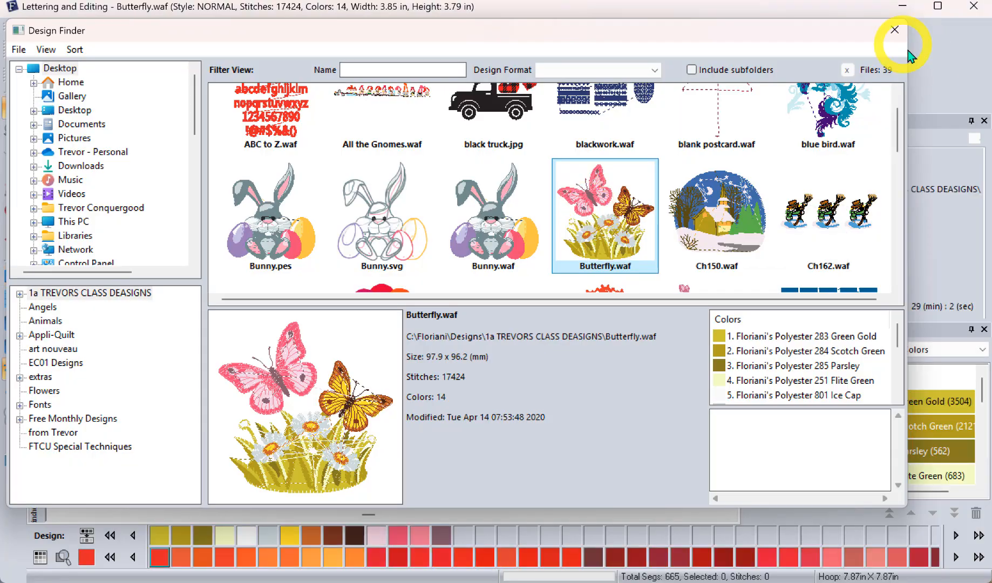
Close the Design Finder and enter "Ths is the one" in the butterfly design's Design Notes
click(894, 30)
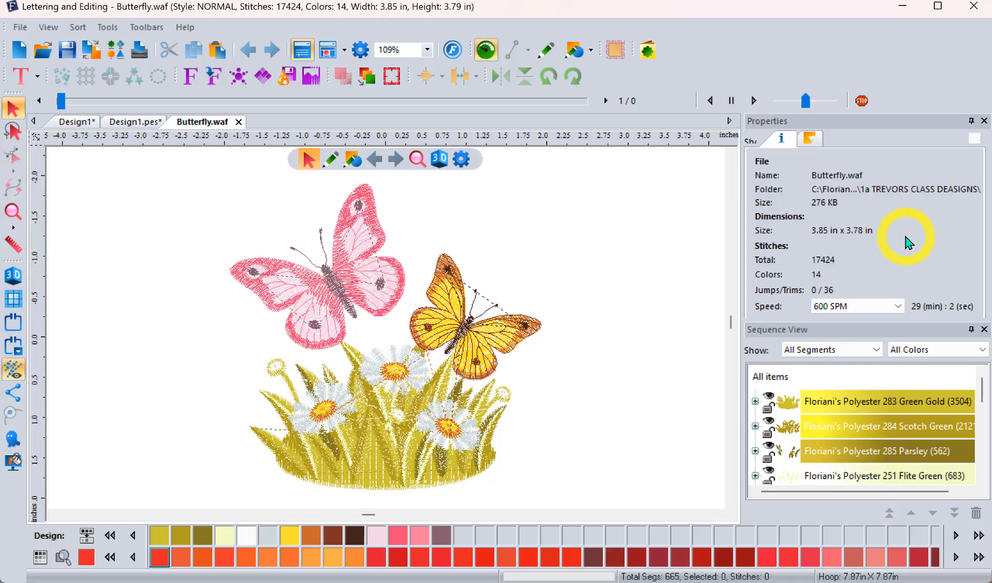
click(810, 139)
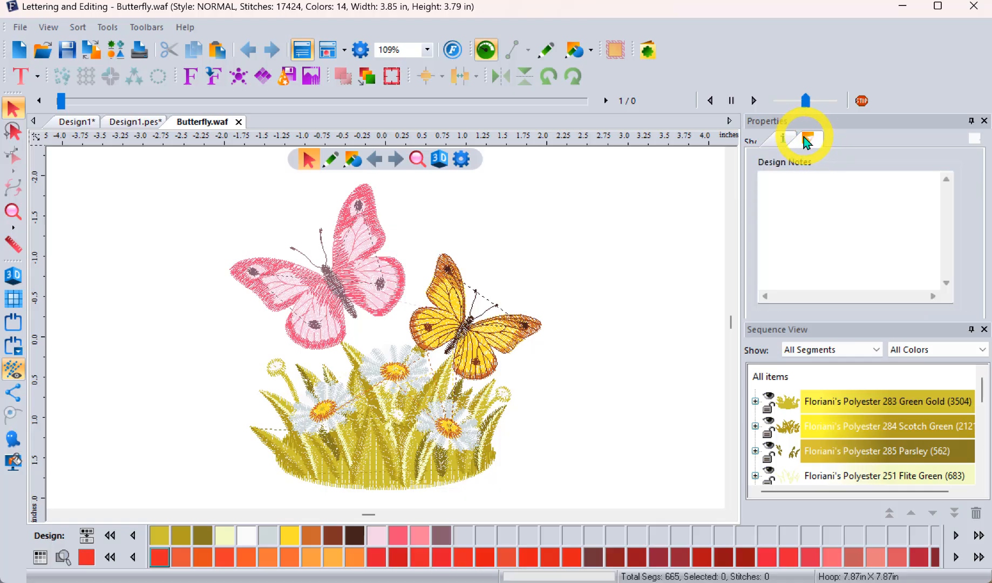
click(819, 207)
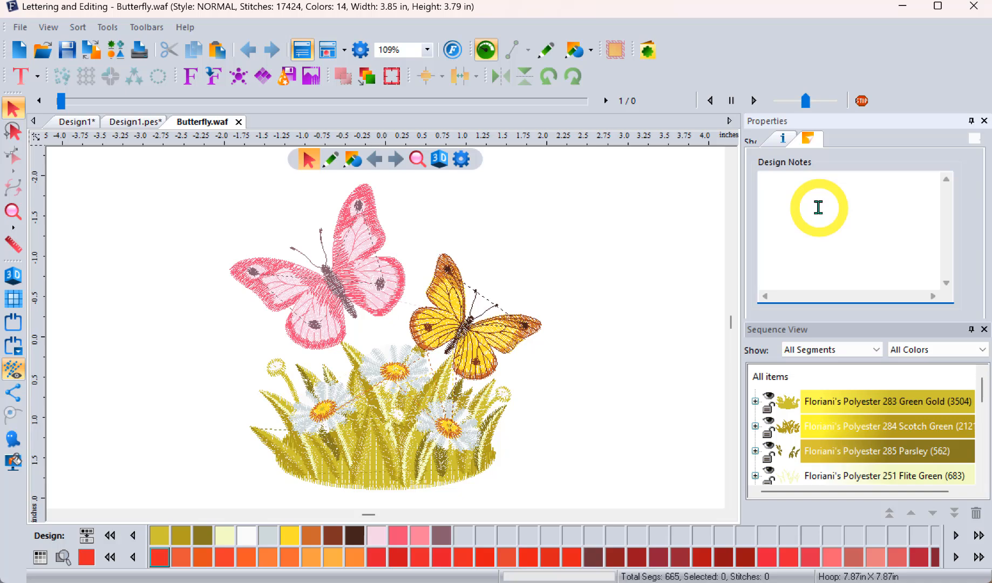
text(Ths is the one)
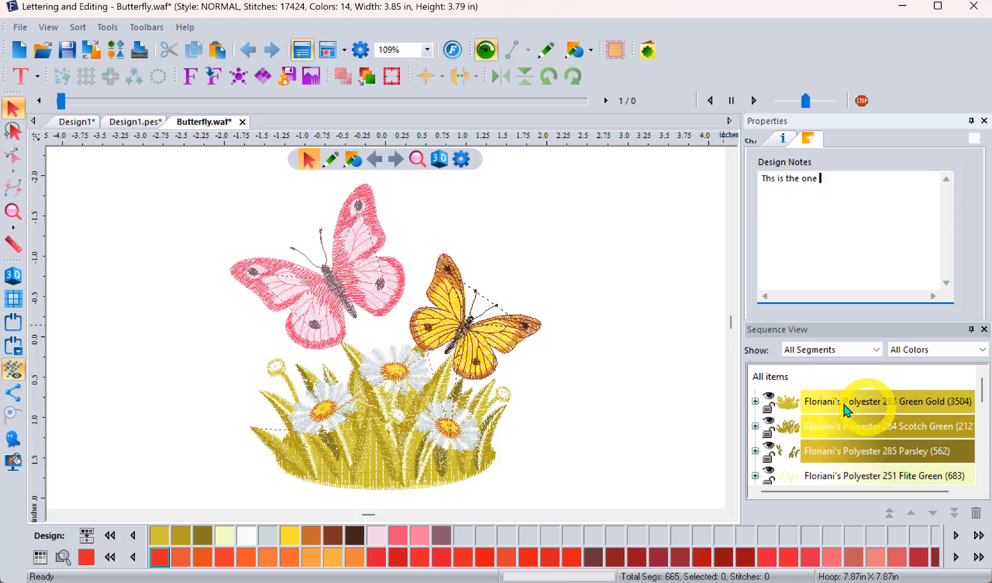
Insert a note after the Floriani's Polyester 283 Green Gold color reading "After thid olor do this"
click(833, 403)
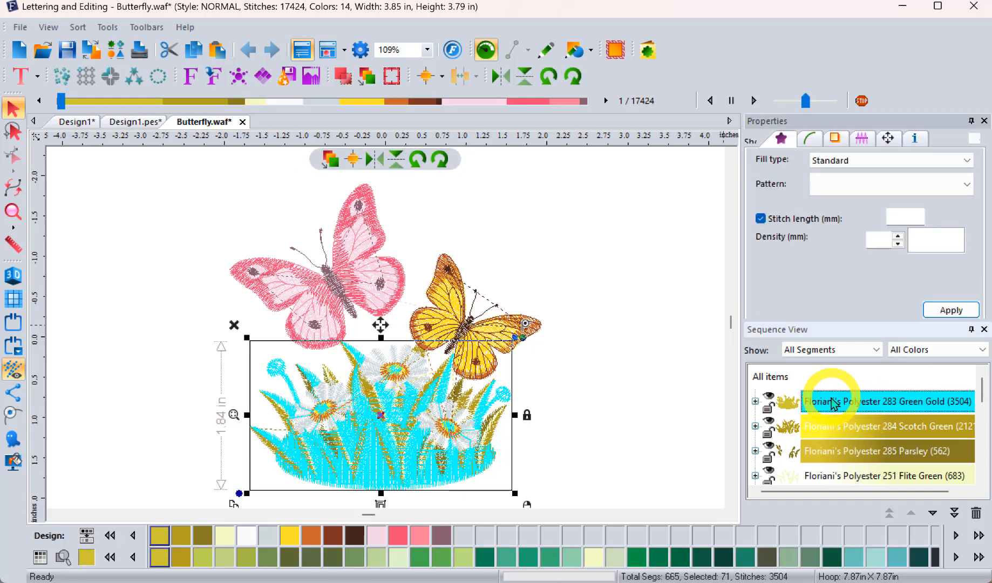
right_click(834, 402)
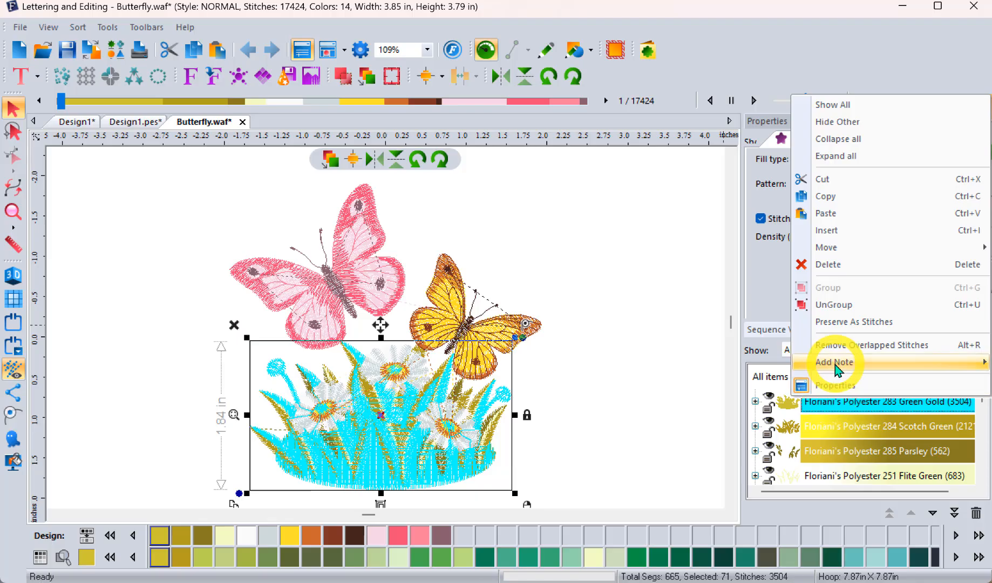
mouse_move(845, 369)
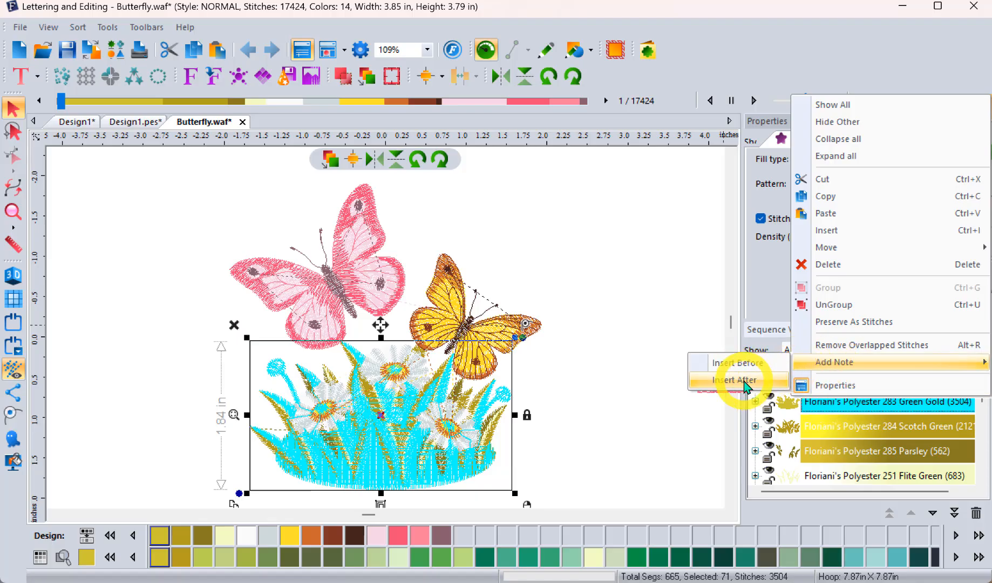
click(722, 381)
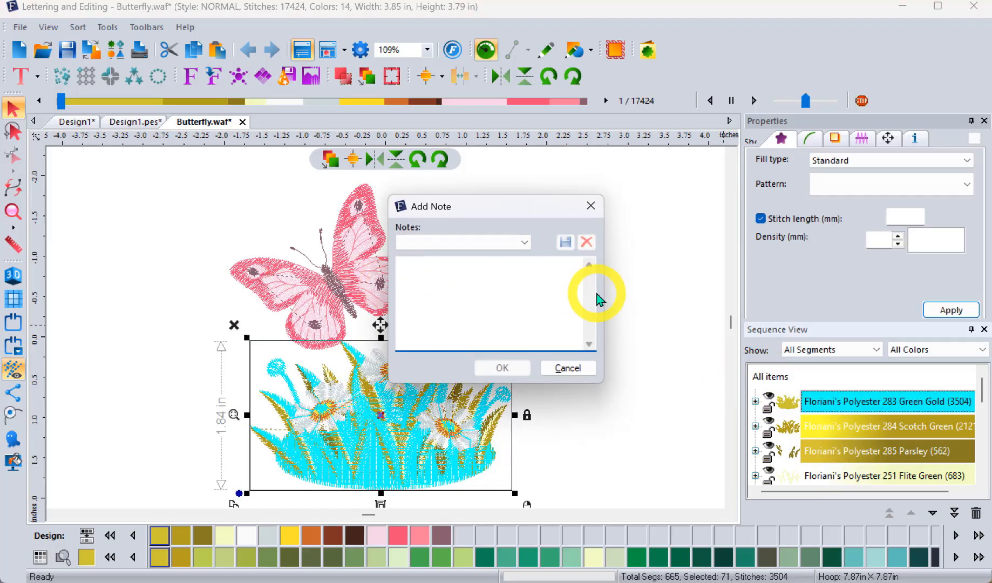
text(After thid ol)
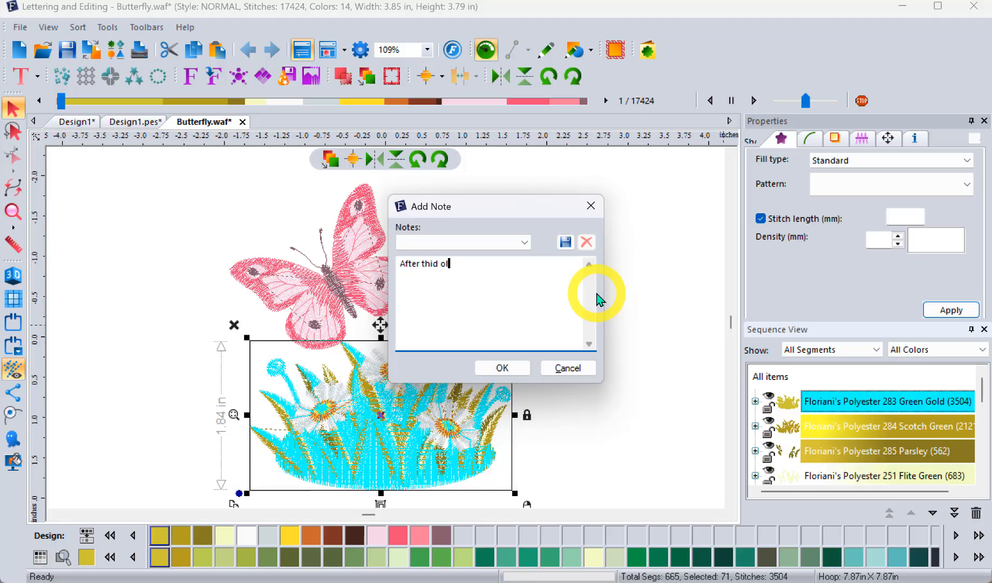
text(or do this)
click(515, 368)
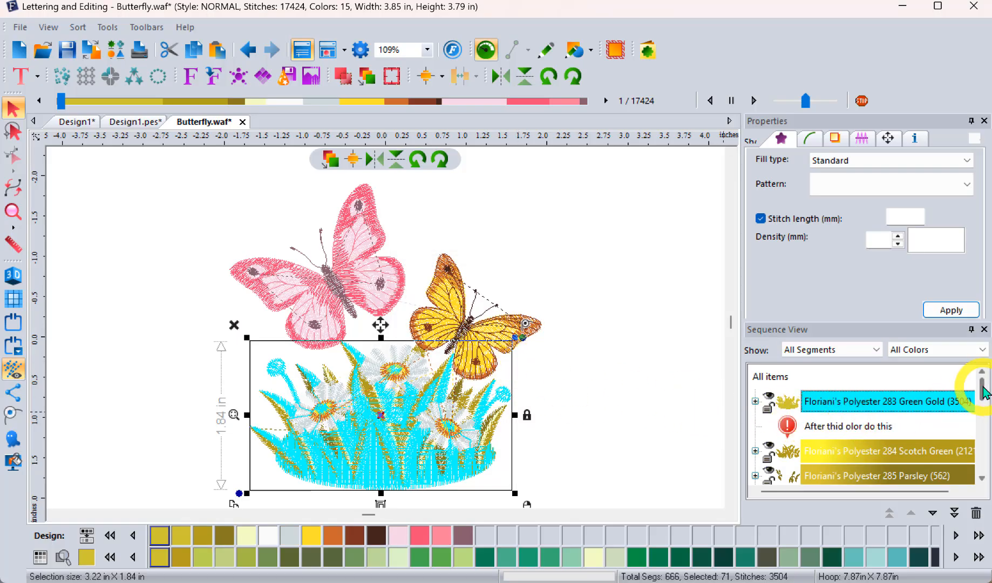
Write a new note after the 284 Scotch Green color reading "This is the time to do something"
drag(979, 382, 980, 404)
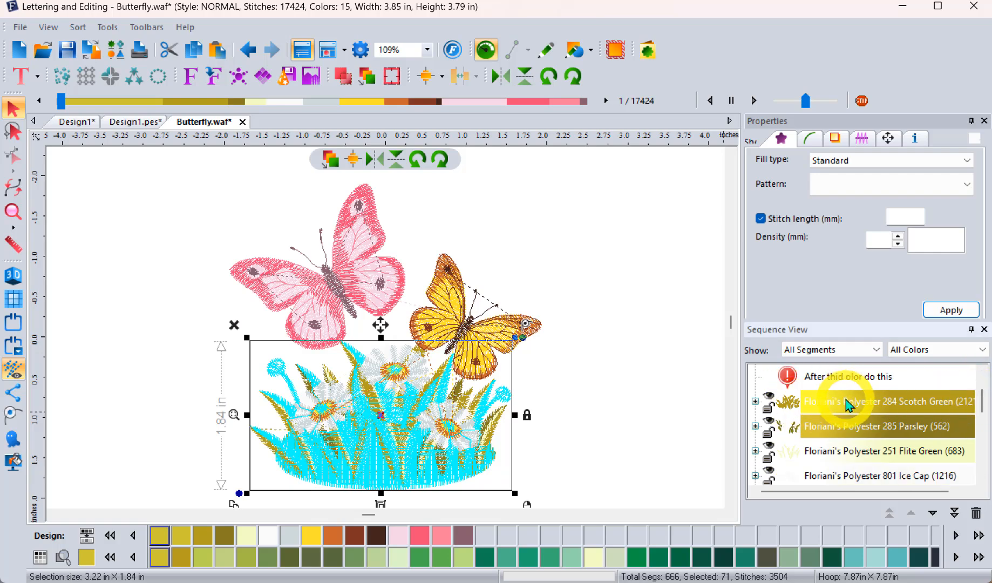
click(830, 403)
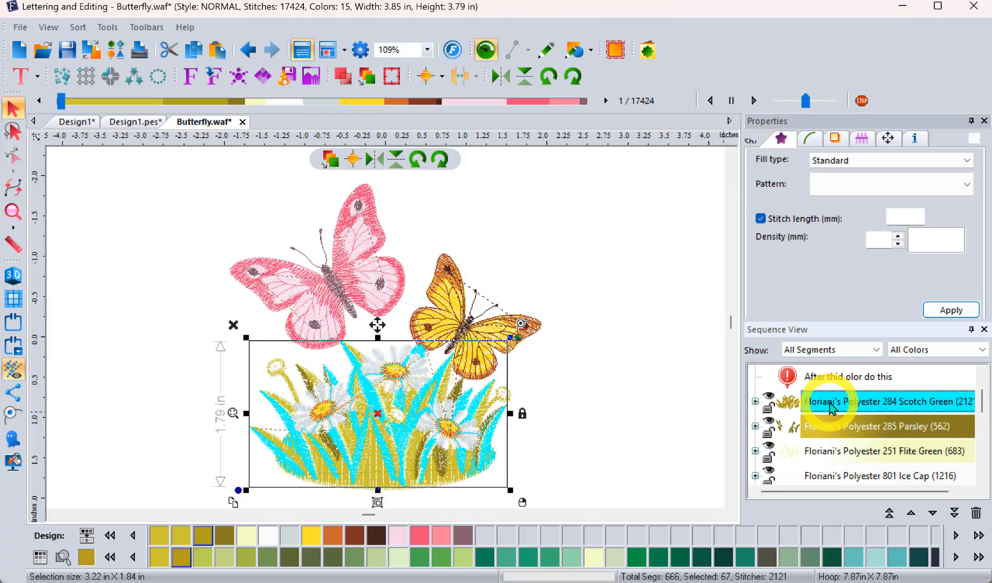
right_click(829, 404)
mouse_move(809, 375)
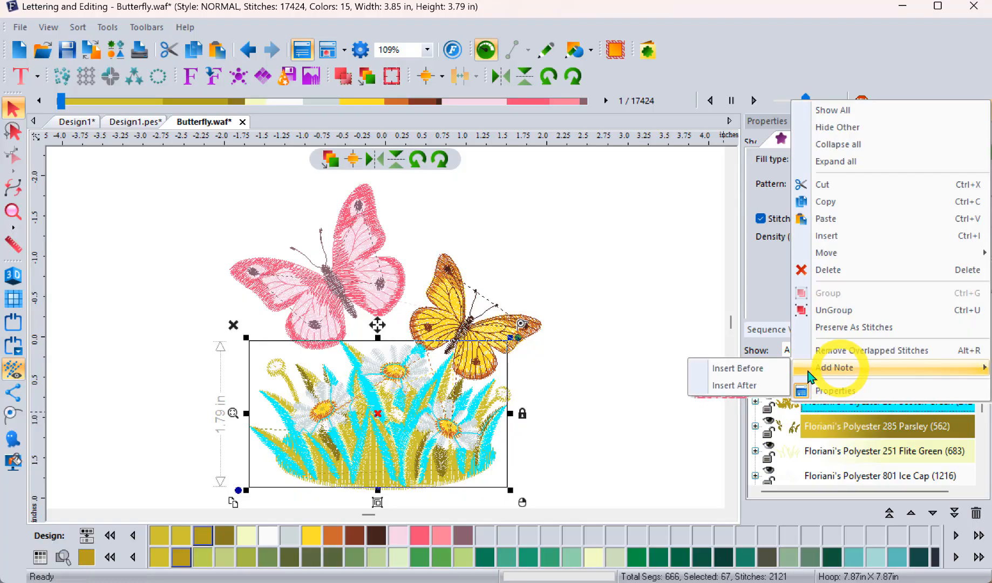
click(729, 372)
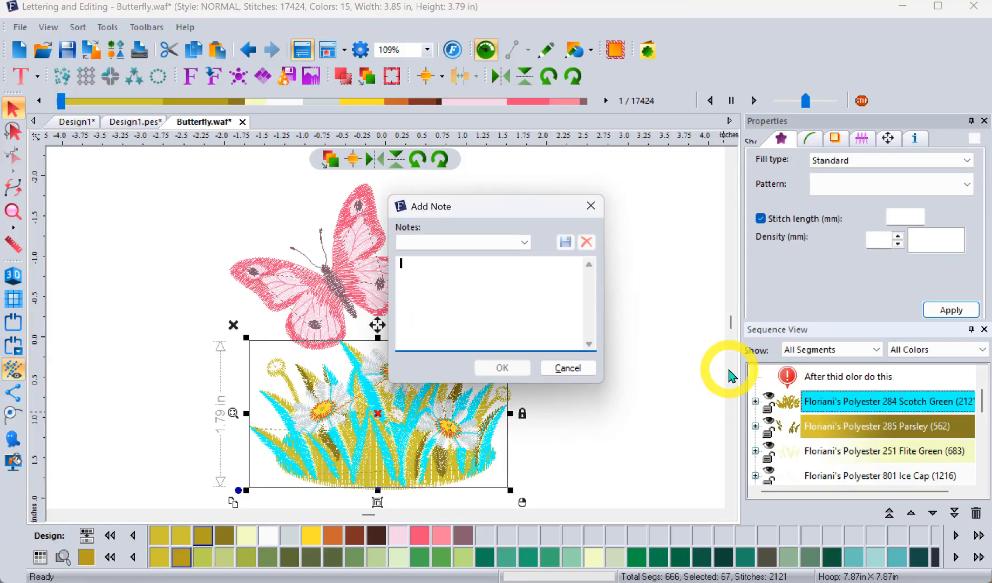
text(This is the)
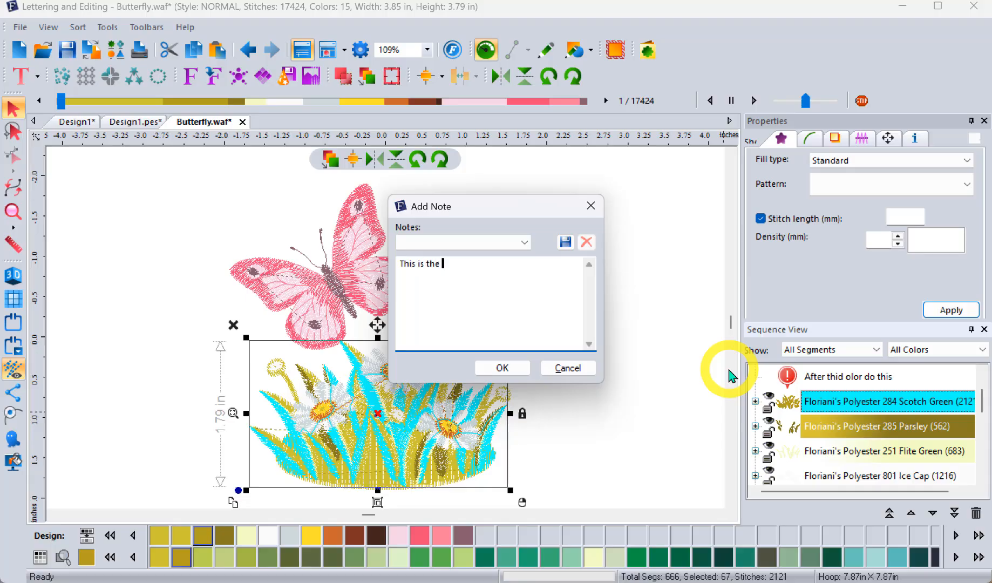
text( time to do something)
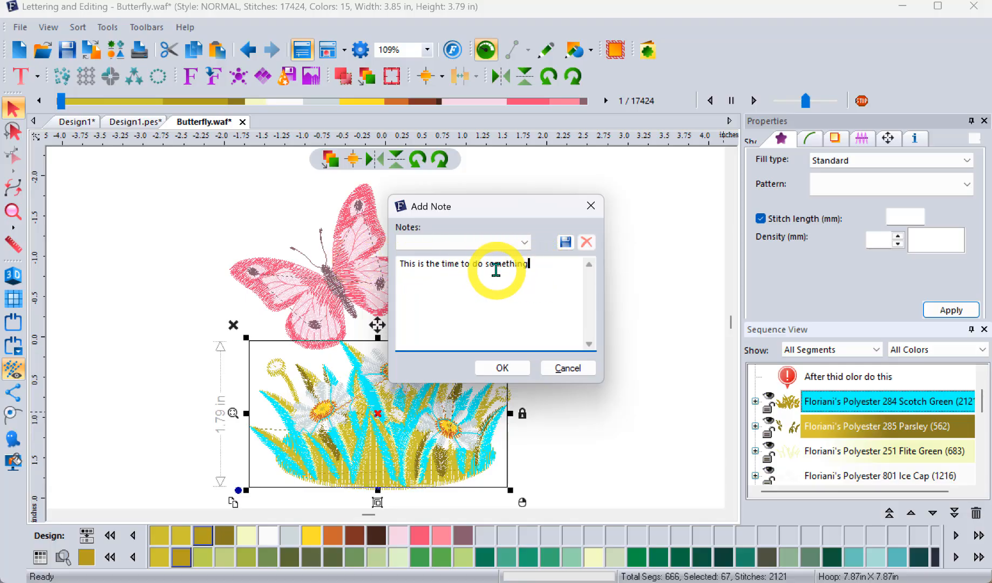
Save the note text as a reusable note titled "something" and insert it into the sequence
click(566, 242)
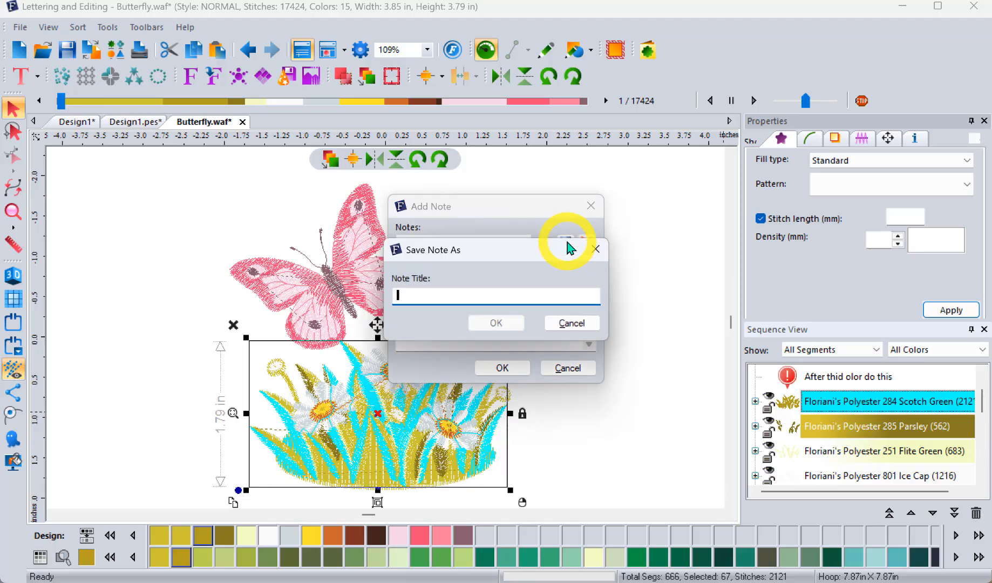
text(something)
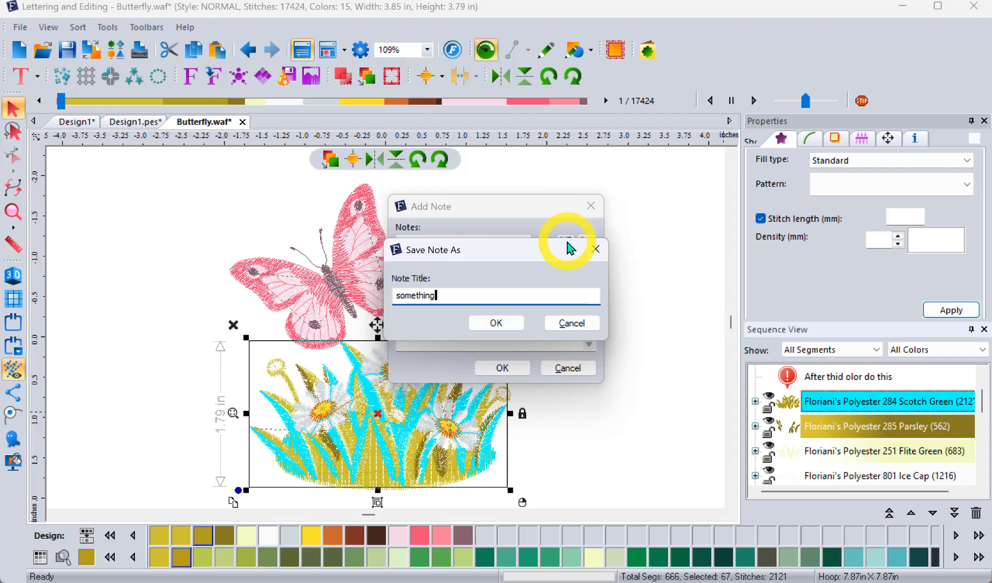
click(496, 323)
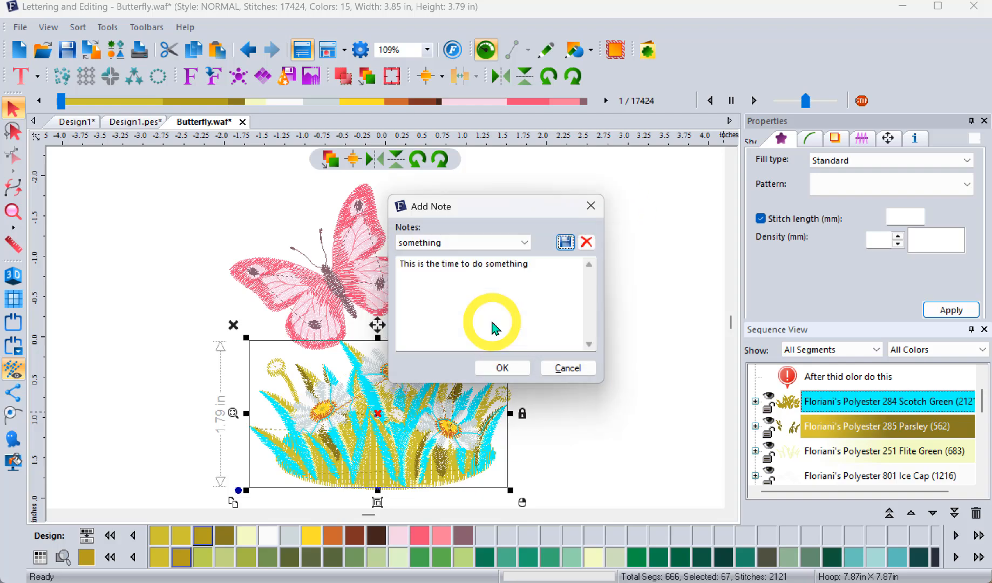
click(502, 367)
Insert the saved note "something" after the 796 Provincial Rose color and deselect the segments
scroll(838, 429, up, 1)
scroll(838, 430, down, 8)
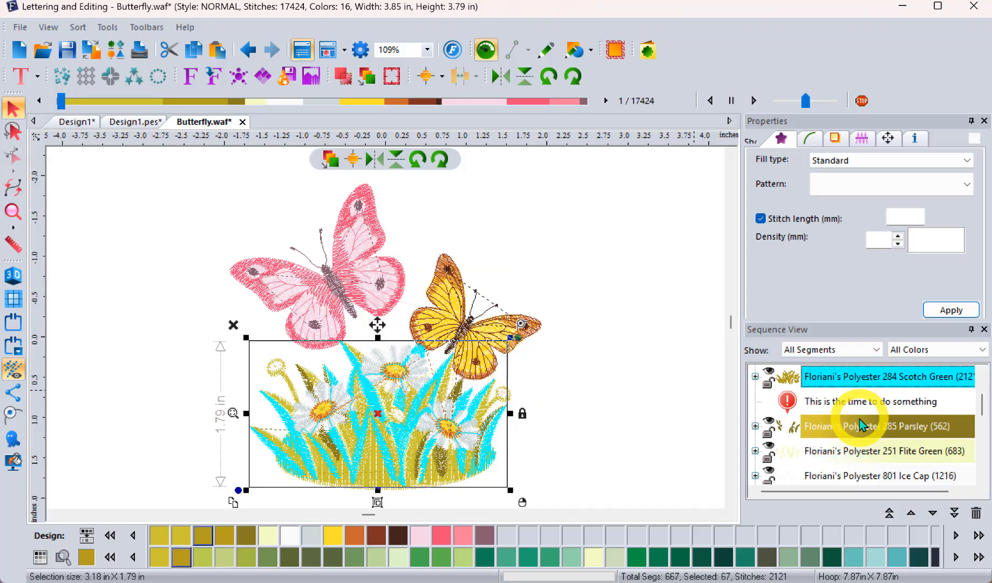
click(829, 430)
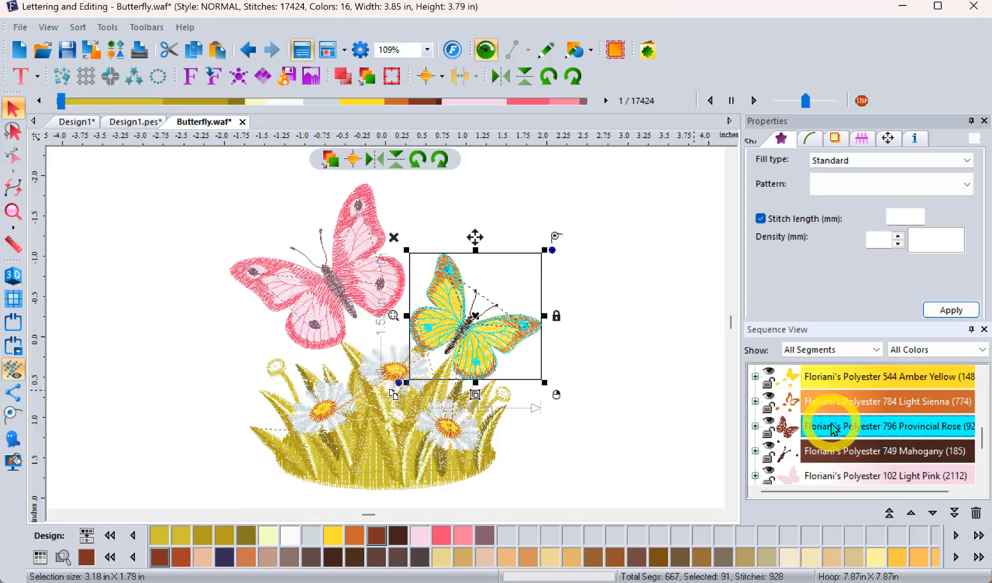
right_click(834, 428)
mouse_move(839, 400)
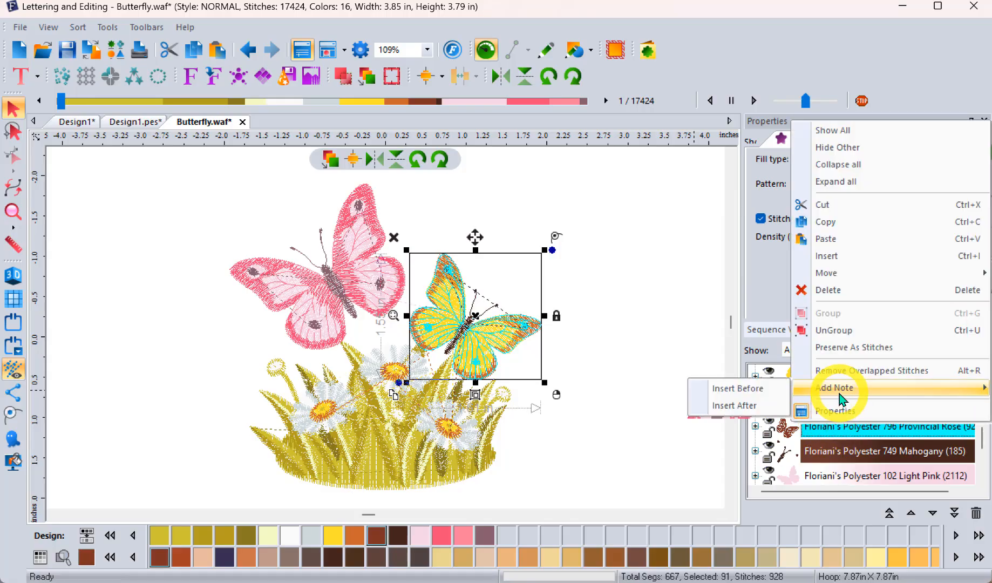
click(761, 406)
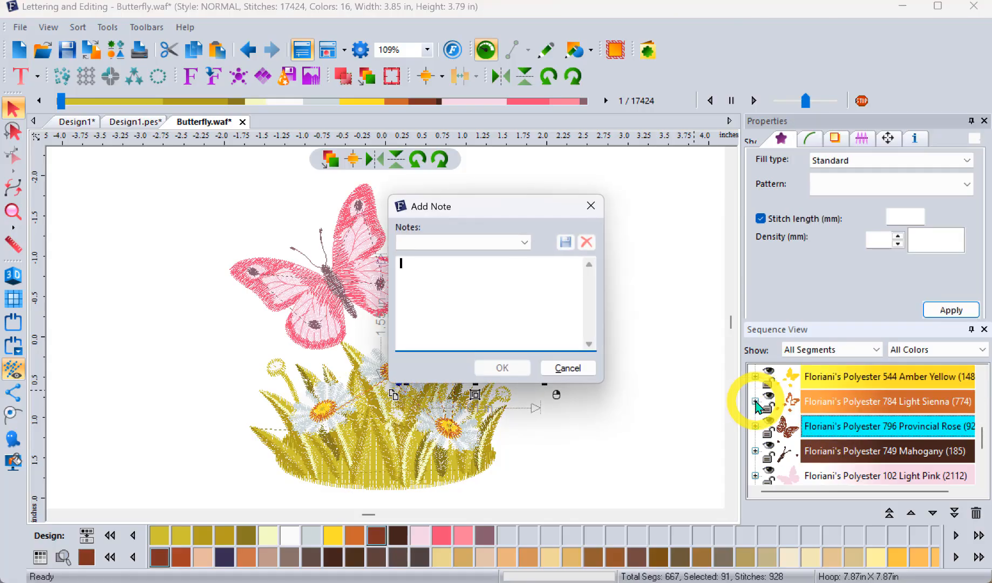
click(522, 242)
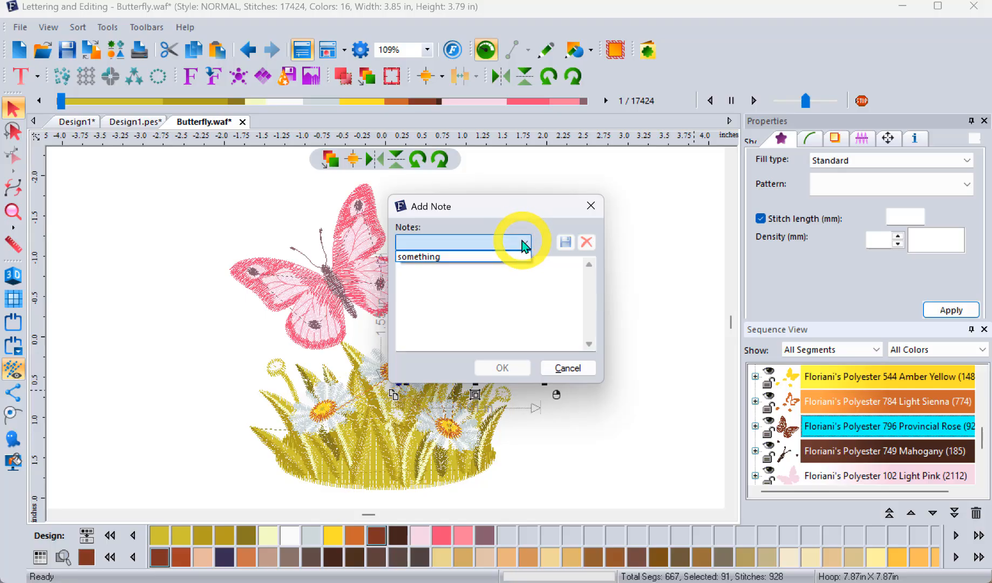
click(430, 260)
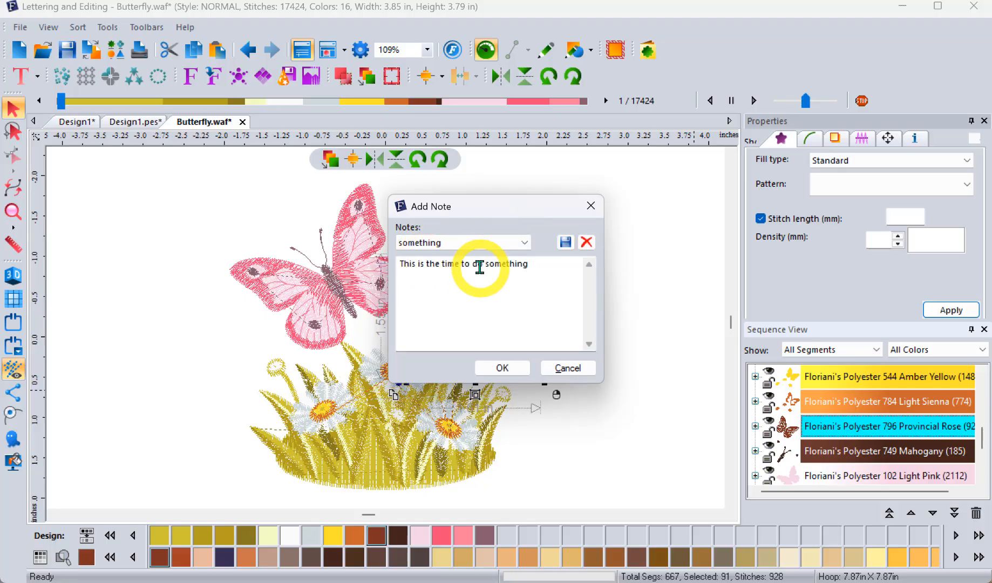
click(502, 368)
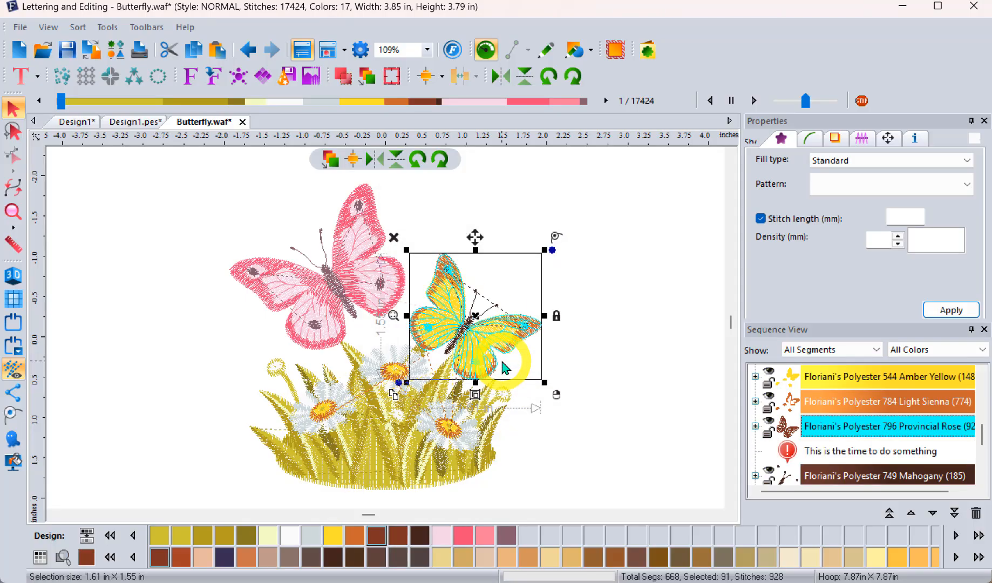
click(624, 285)
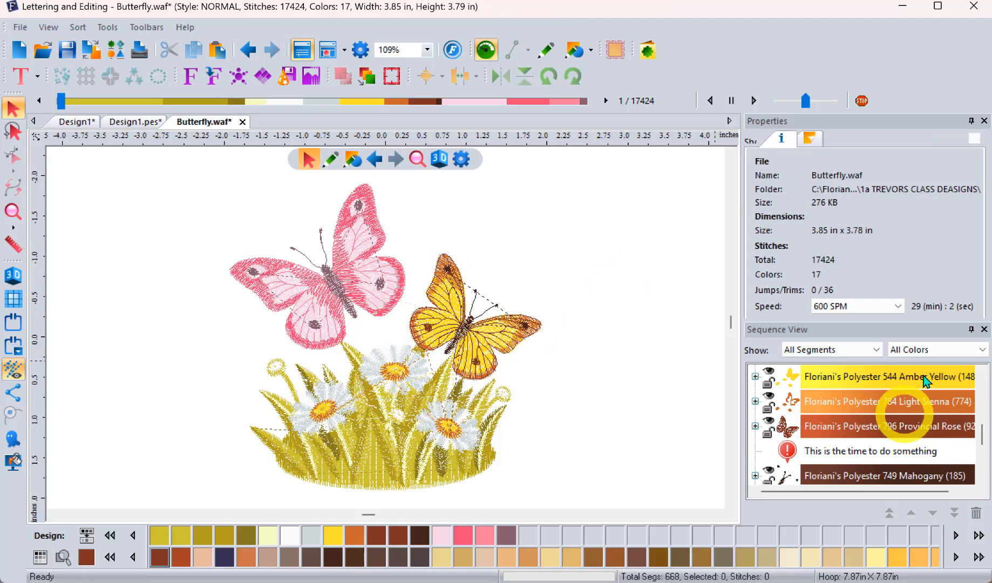
Check the Design Notes, open the print preview, and examine the design note and color tables on page 1 up close
click(813, 140)
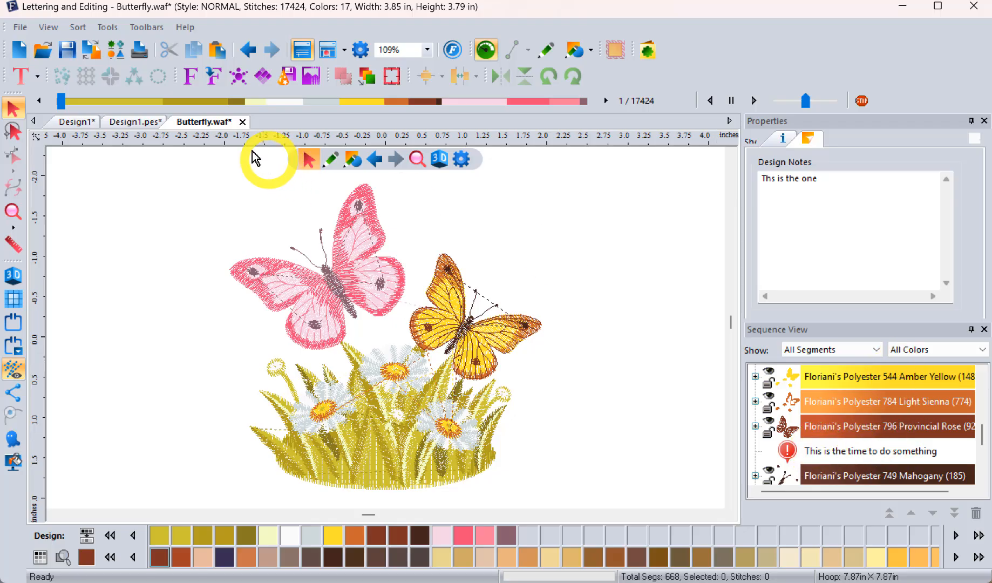
click(138, 50)
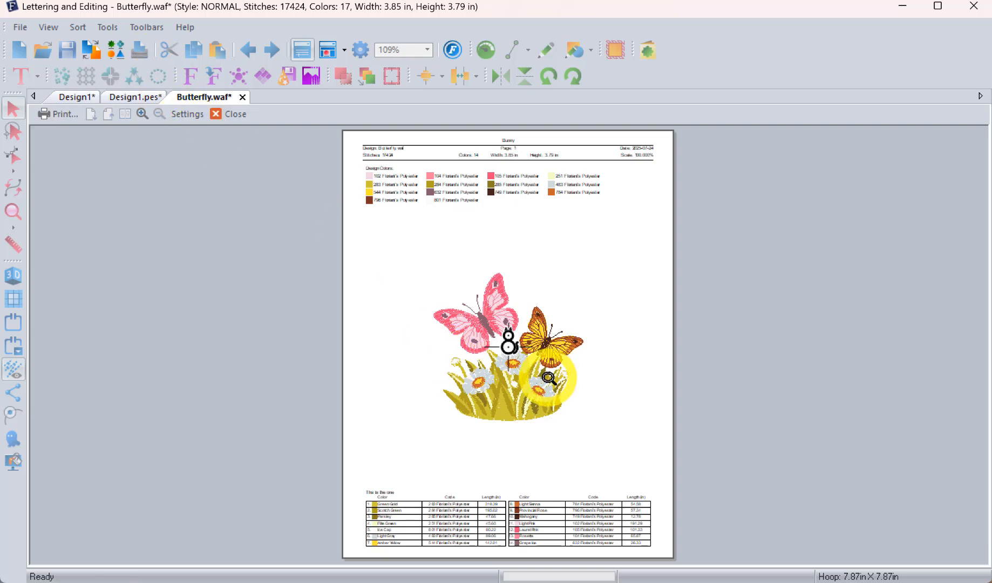
click(380, 492)
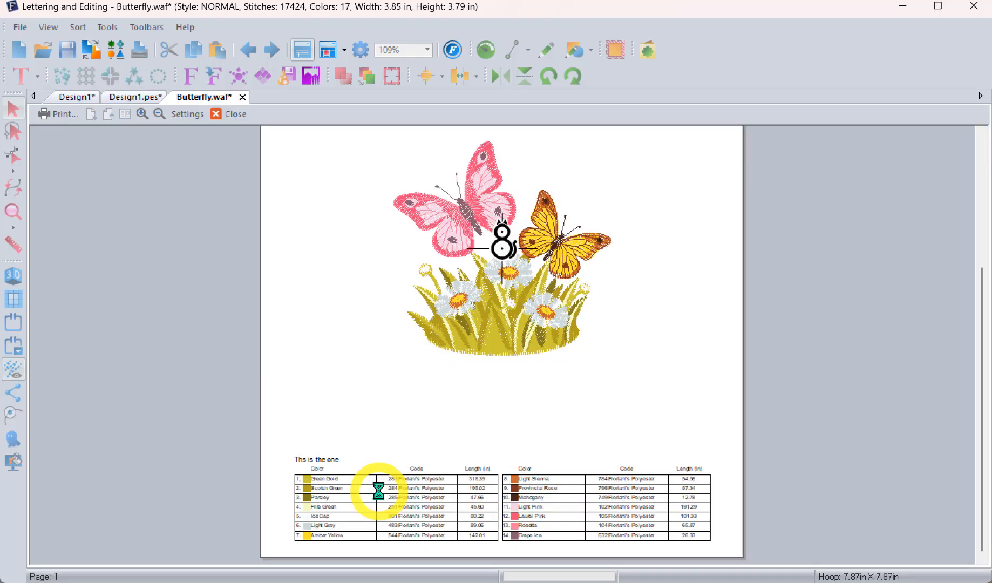
click(329, 480)
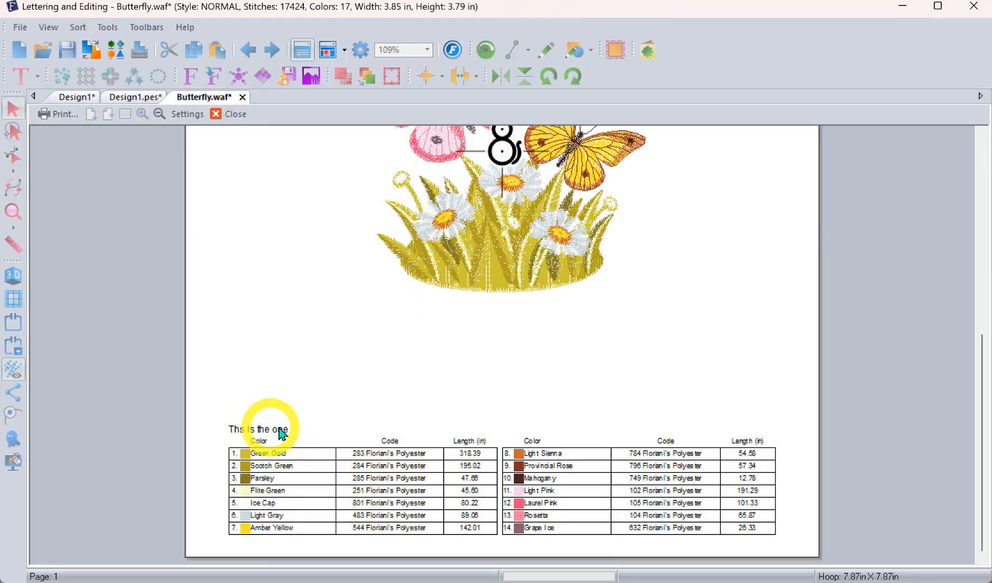
scroll(498, 356, up, 2)
scroll(499, 356, up, 3)
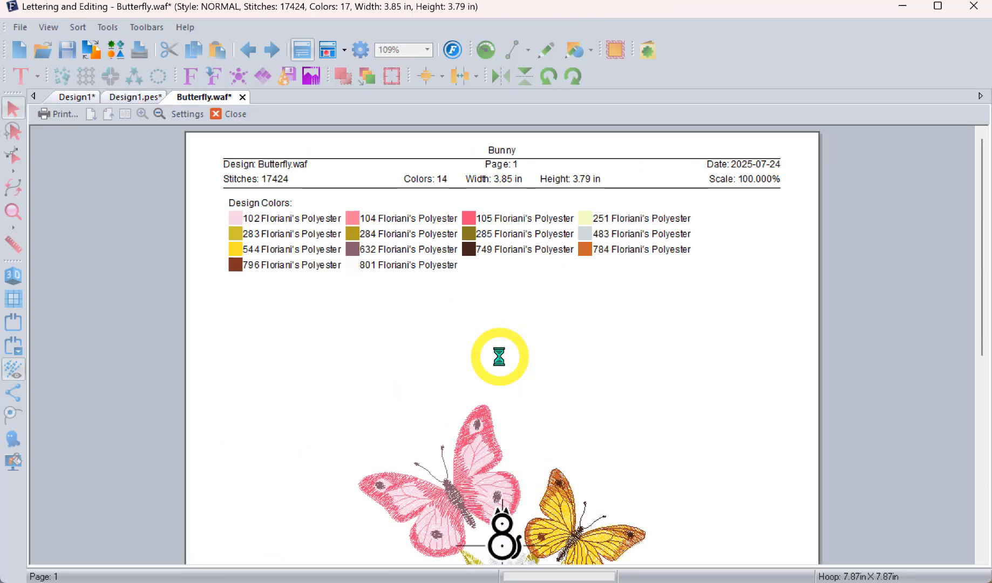
scroll(499, 356, down, 5)
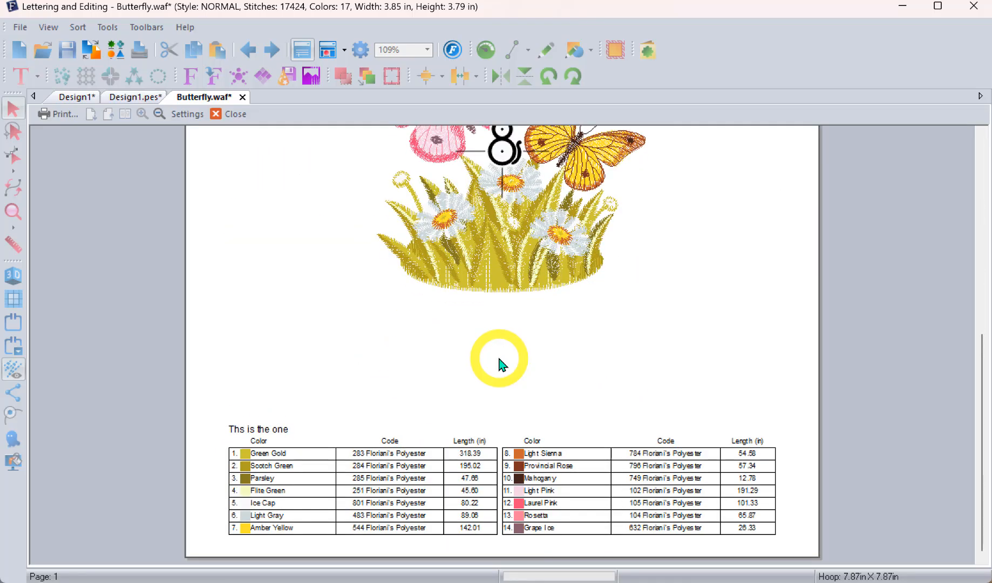
Turn off Print In One Page in the print settings so Print Notes in Color Analysis is available
click(186, 114)
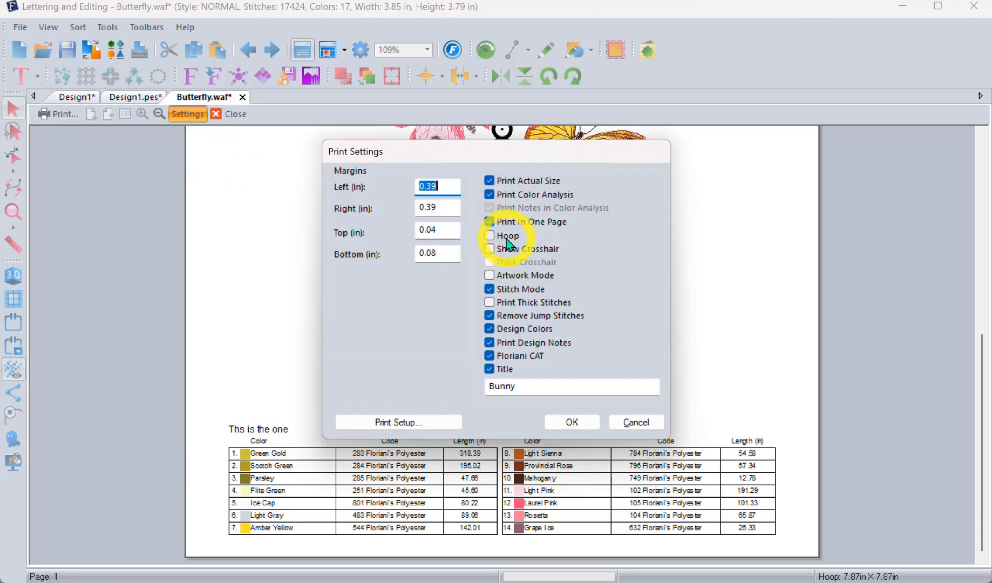
click(490, 221)
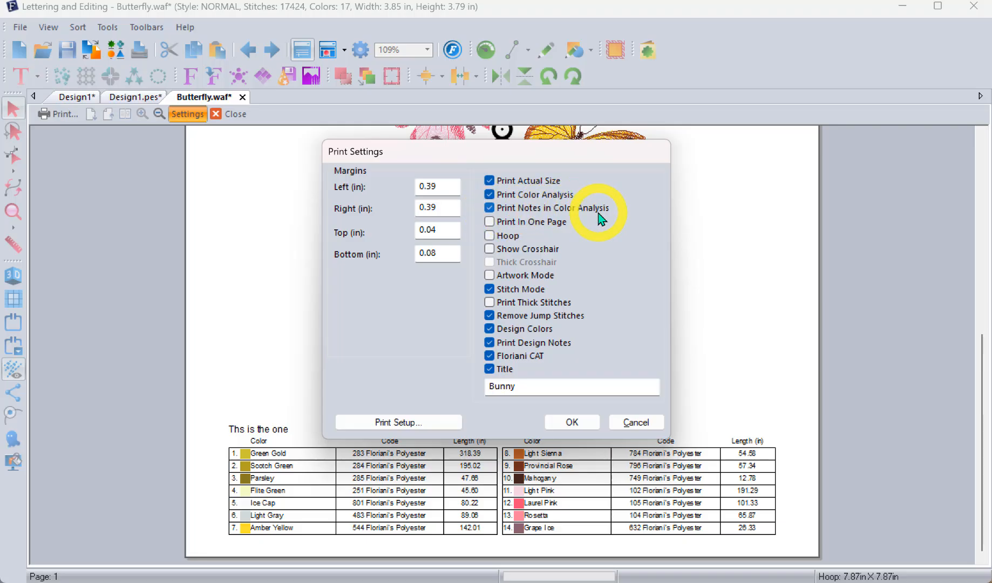
click(572, 421)
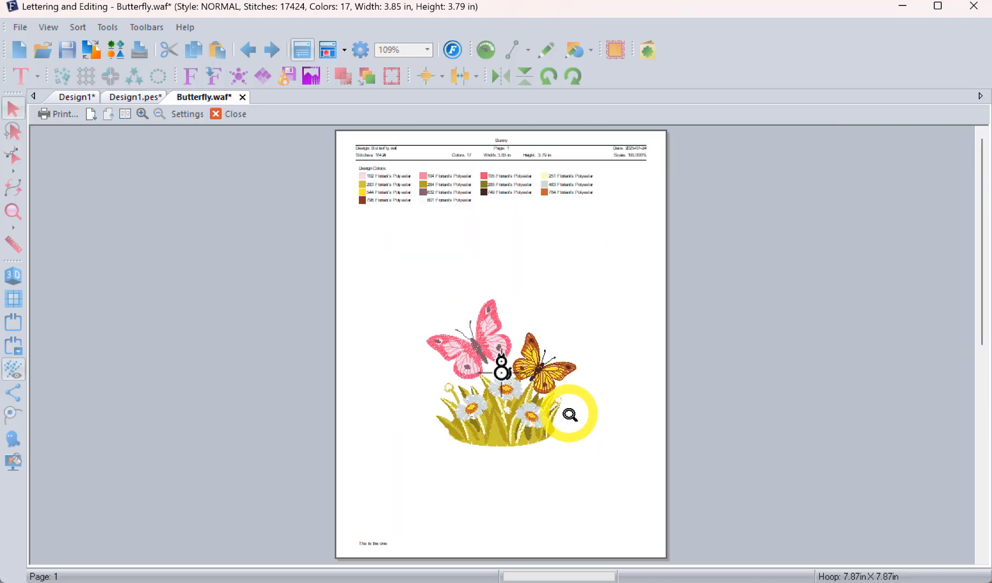
Examine the color notes on page 2's Color Analysis up close, and close the print preview
click(91, 115)
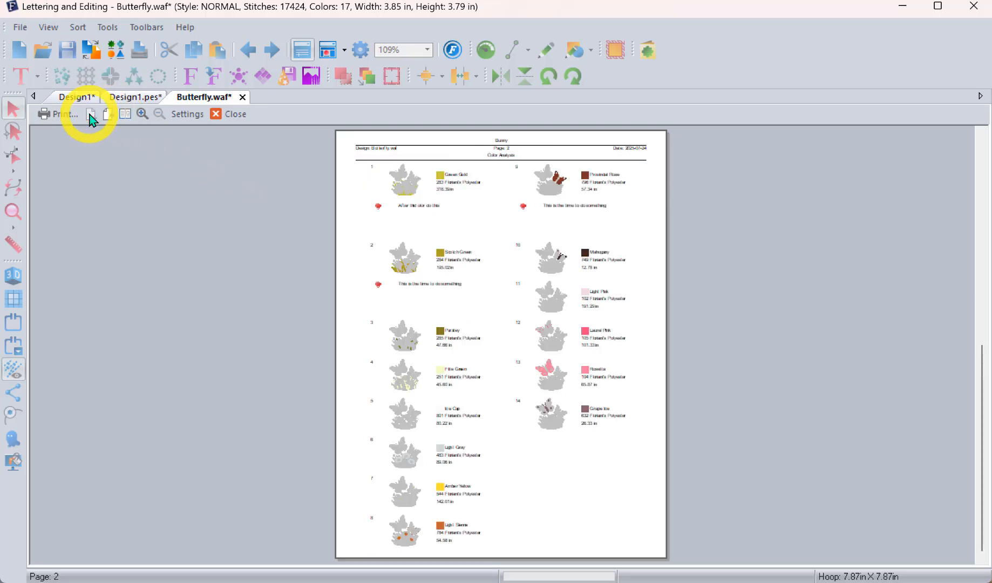
click(142, 114)
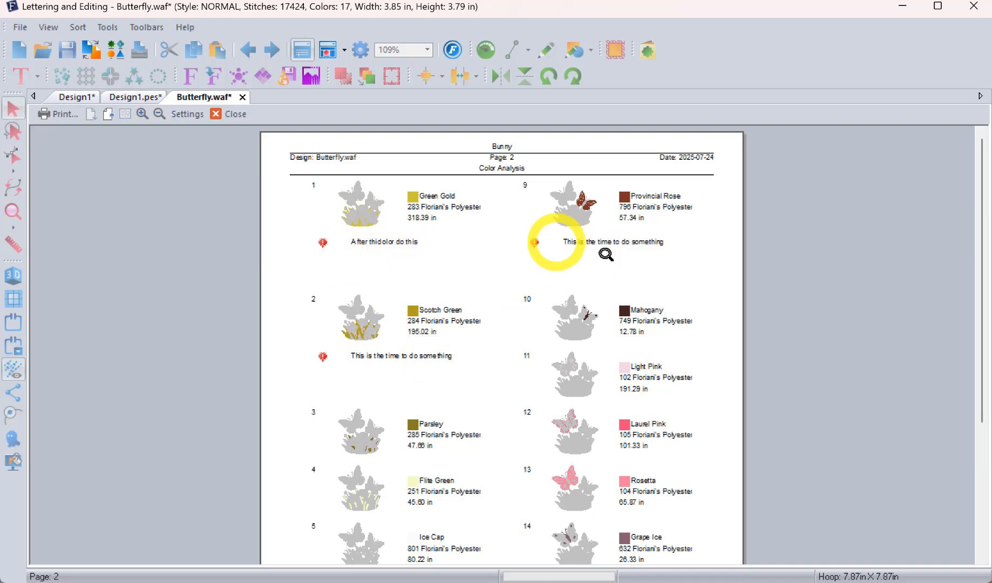
click(232, 114)
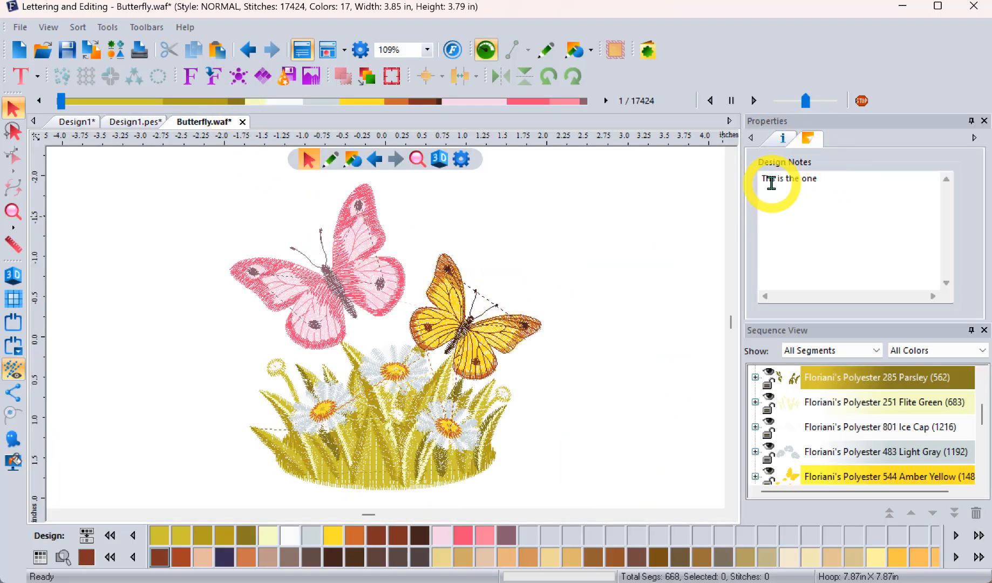
scroll(982, 403, up, 3)
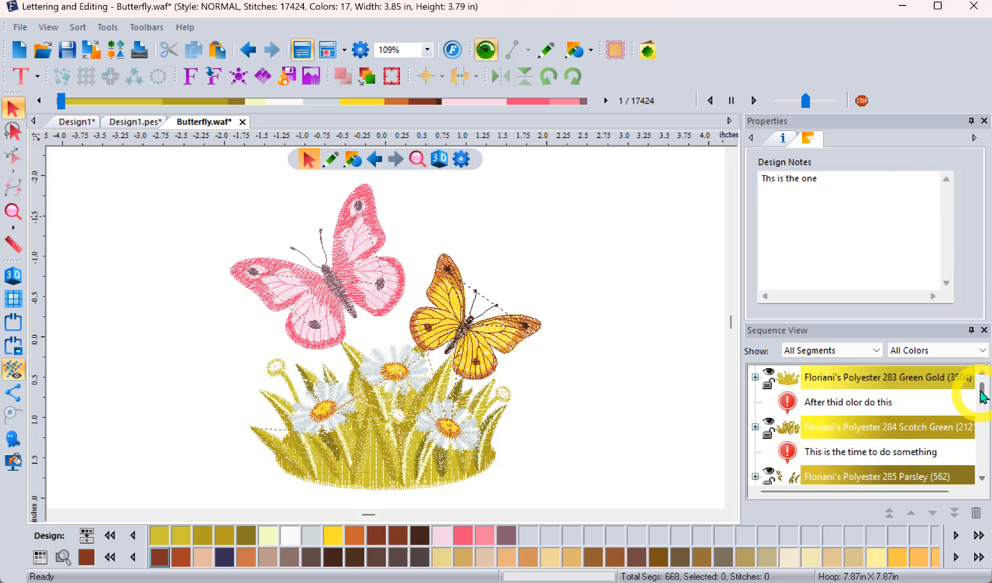